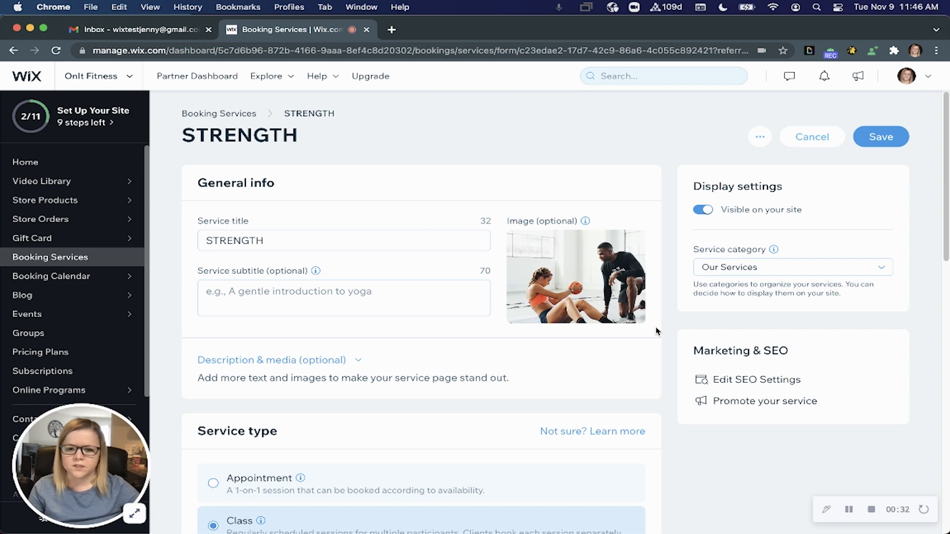
Step: Scroll the STRENGTH service form down to Video conferencing and start adding it
scroll(658, 341, down, 5)
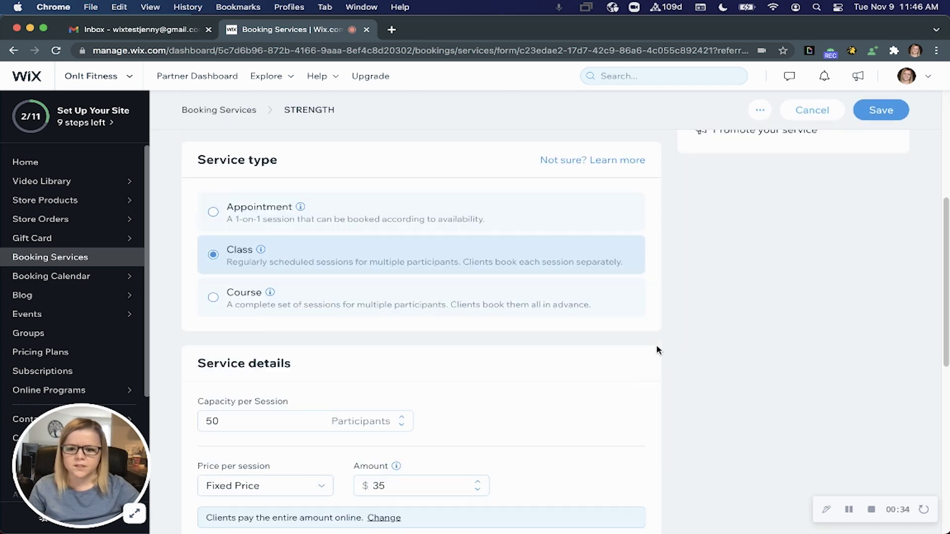
scroll(657, 350, down, 5)
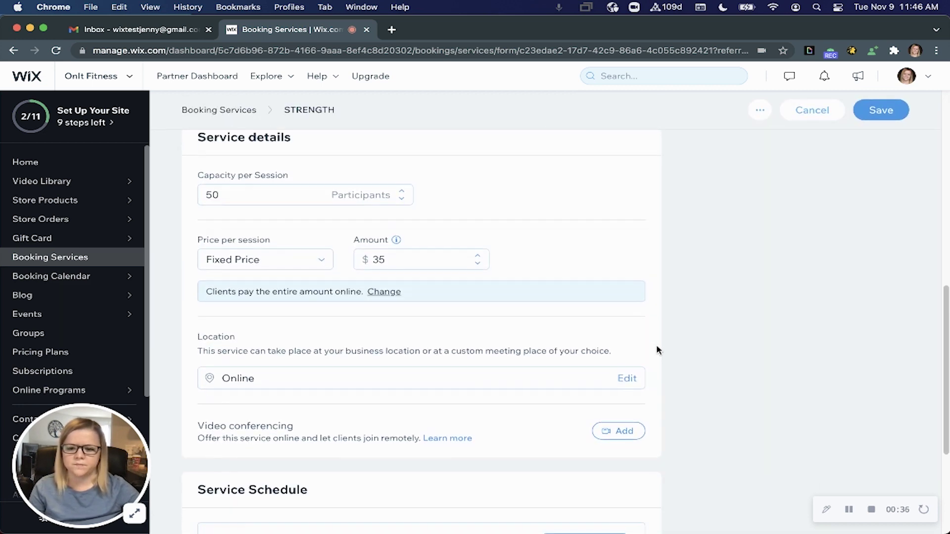
scroll(658, 350, down, 2)
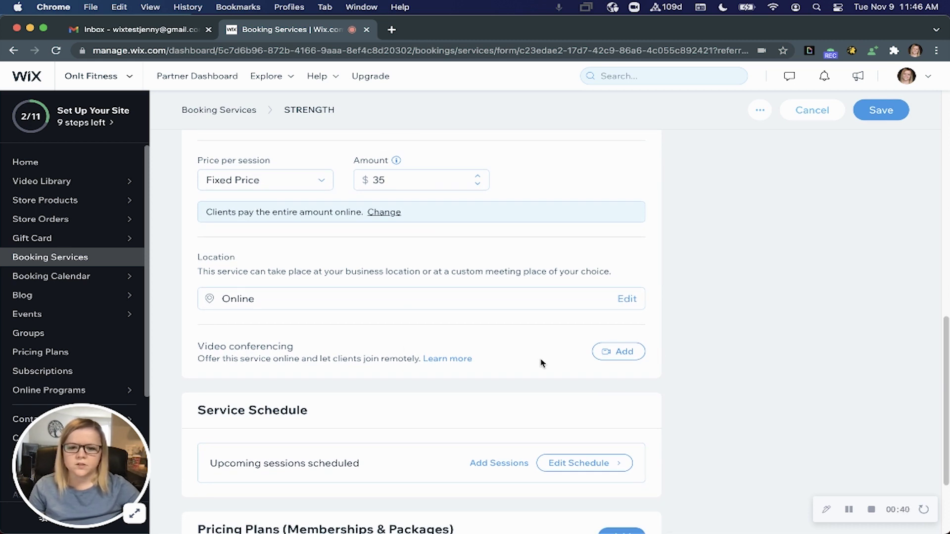
click(636, 356)
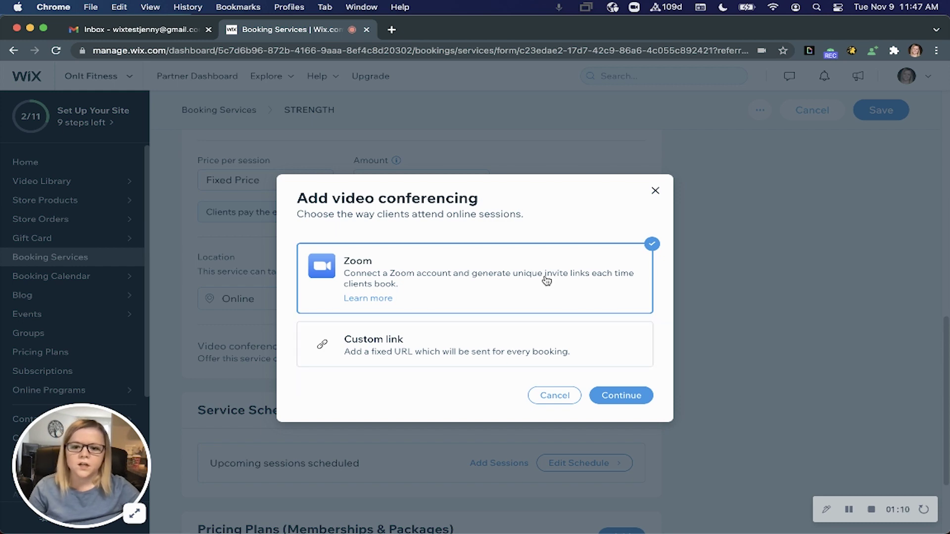
Step: Continue with Zoom as the conferencing option and begin connecting a Zoom account
click(628, 396)
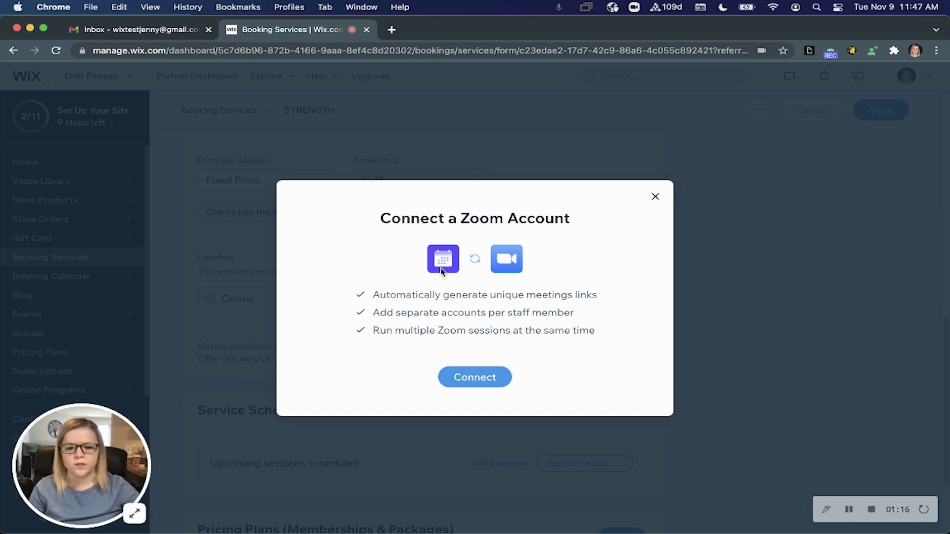
click(491, 380)
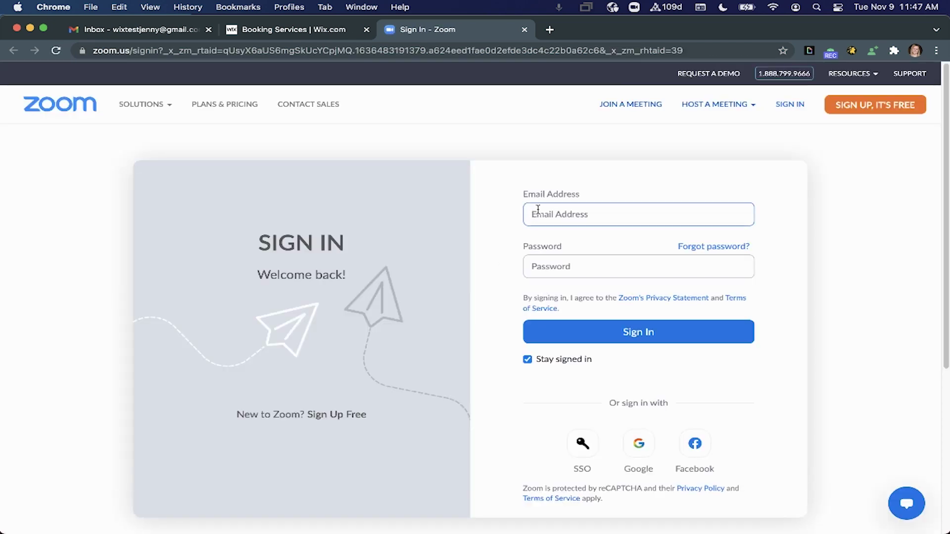
Step: Sign in to Zoom with the test Google account and authorize the Wix app
click(647, 455)
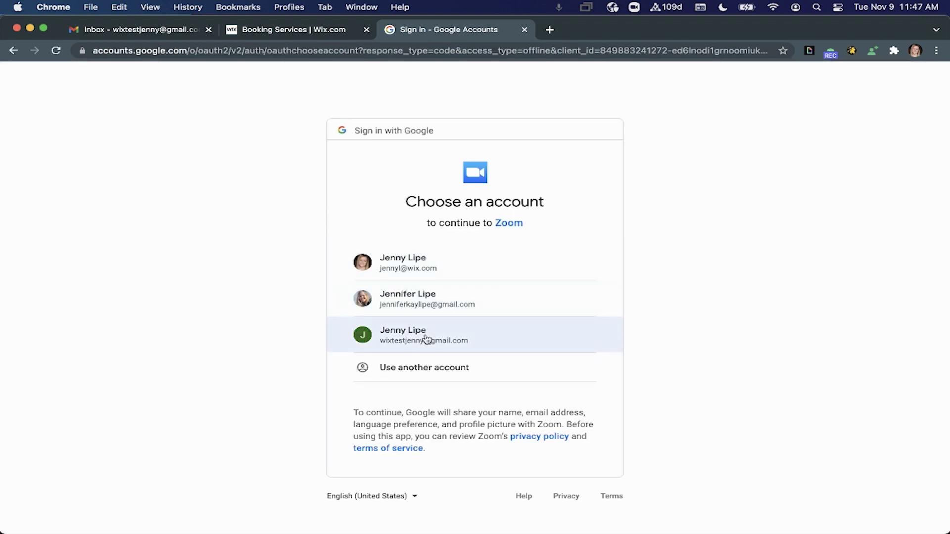
click(428, 337)
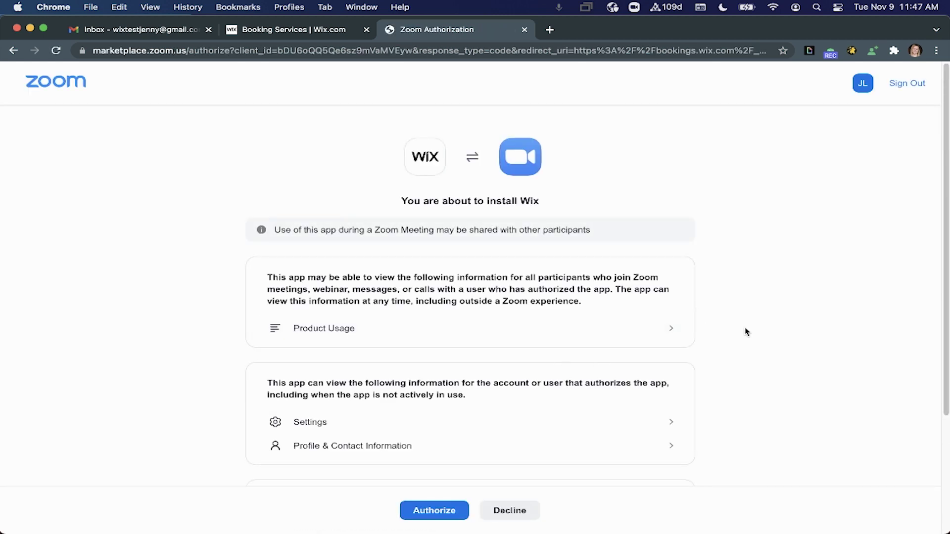
scroll(746, 331, down, 1)
scroll(445, 435, down, 5)
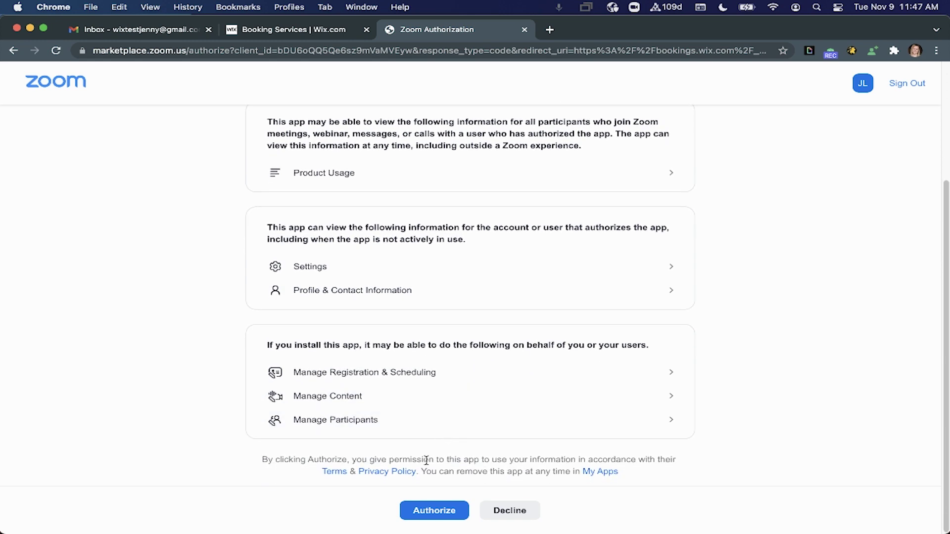
click(438, 513)
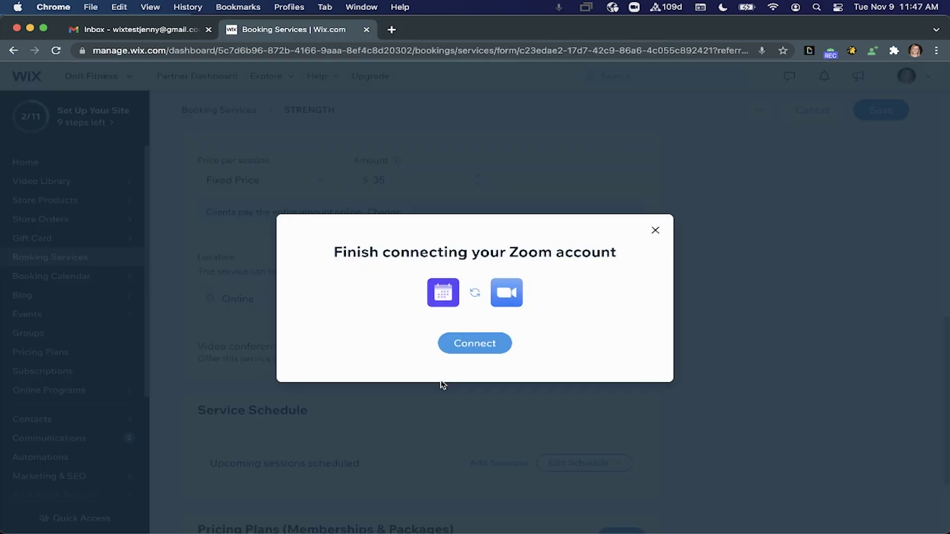
Step: Finish connecting Zoom, save the STRENGTH service, and open staff video account management
click(483, 349)
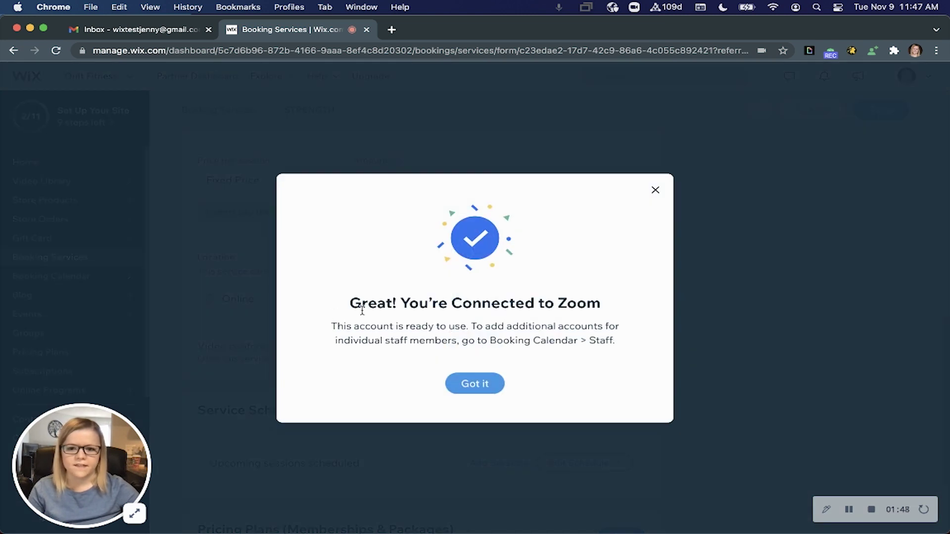
click(492, 390)
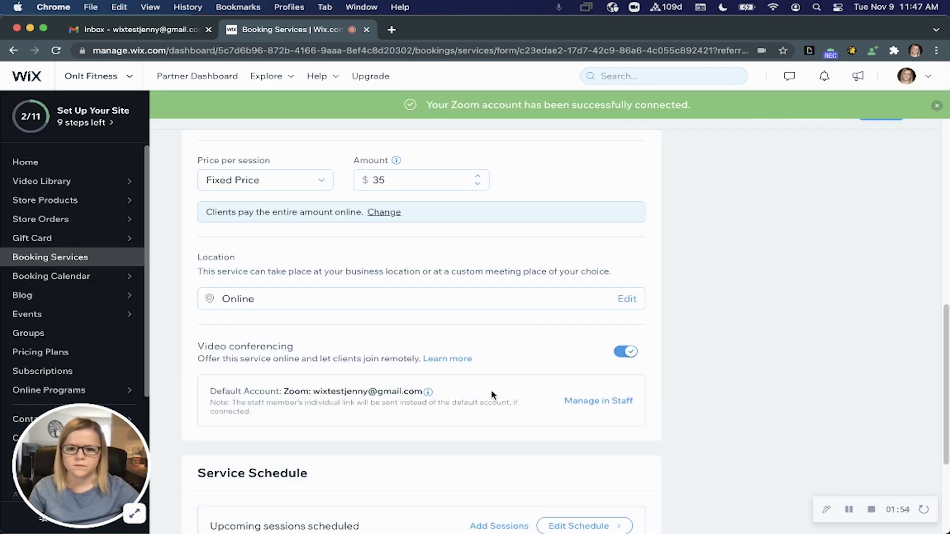
scroll(494, 392, down, 2)
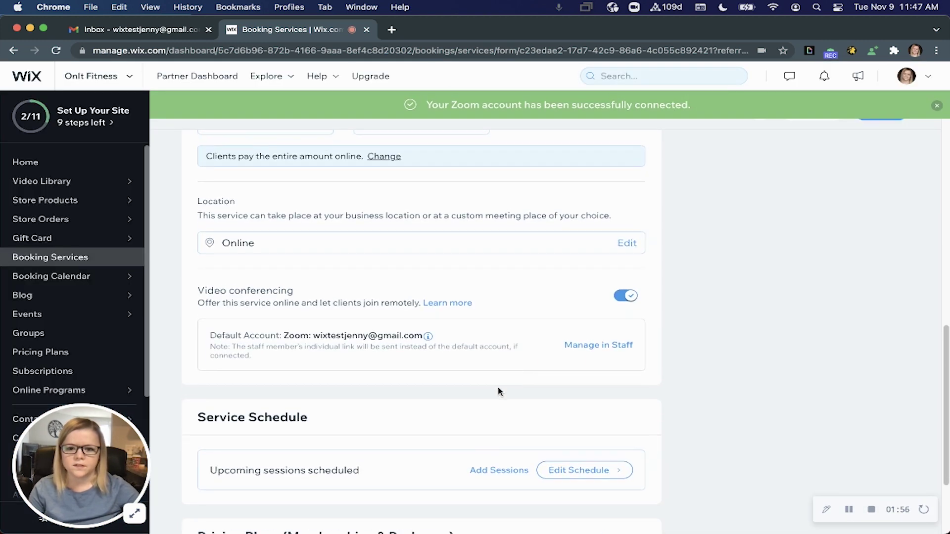
click(624, 348)
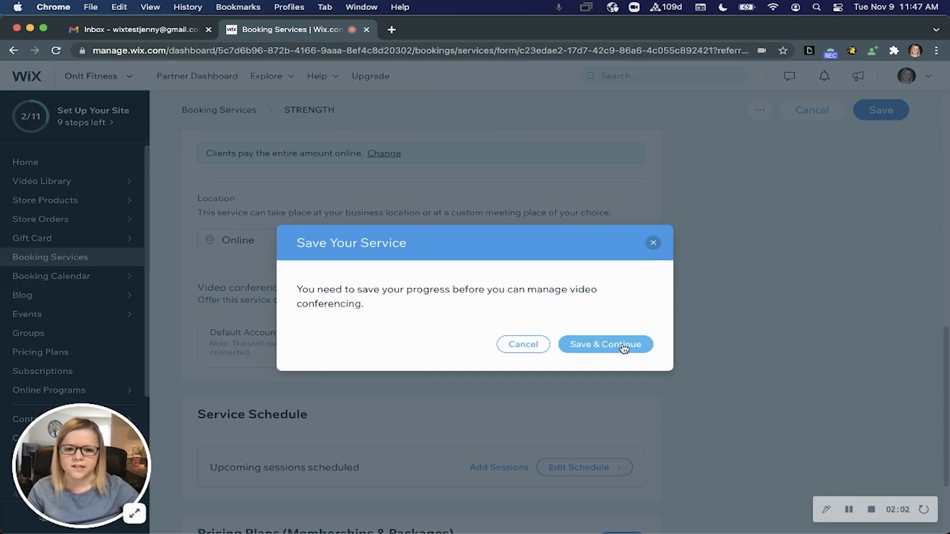
click(605, 346)
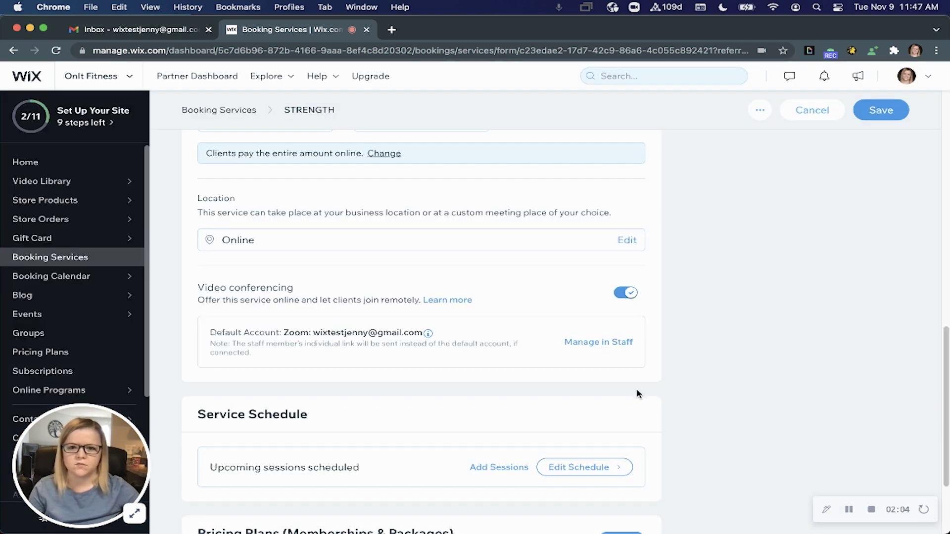
click(617, 343)
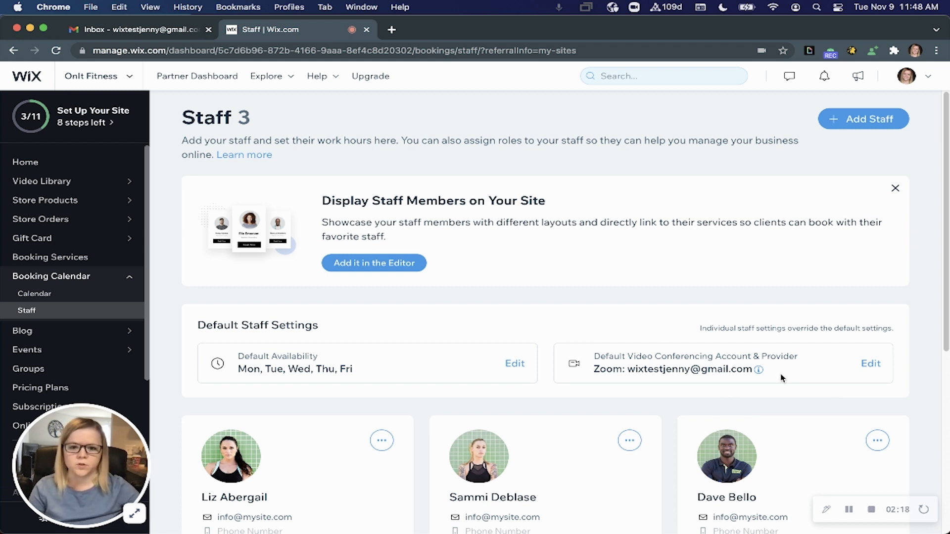
Step: Scroll down to the staff cards and open the first staff member's ... menu
scroll(780, 379, down, 1)
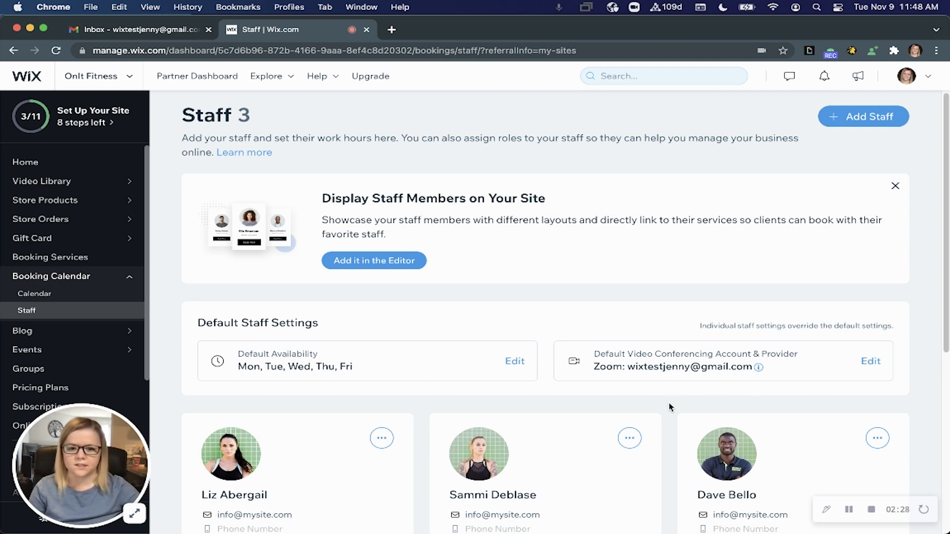
scroll(672, 407, down, 1)
scroll(669, 407, down, 5)
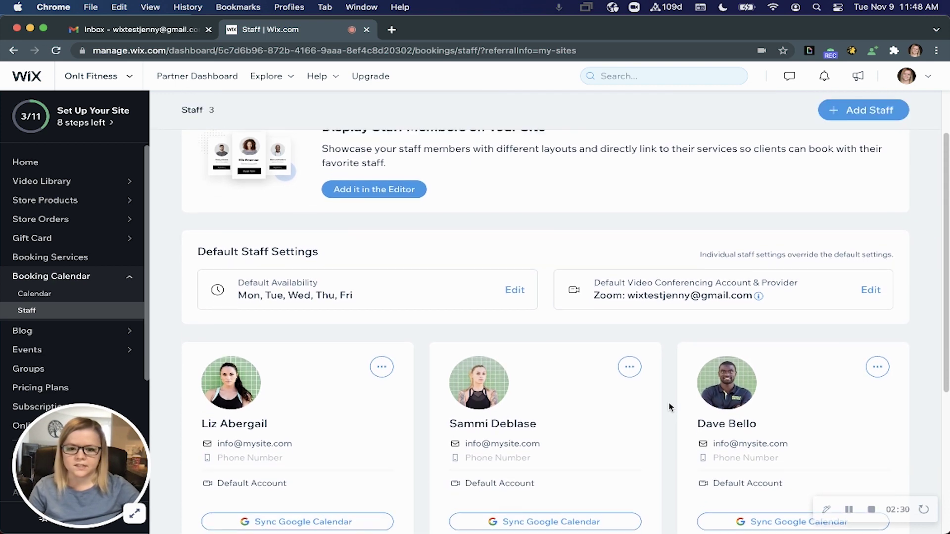
scroll(669, 407, down, 1)
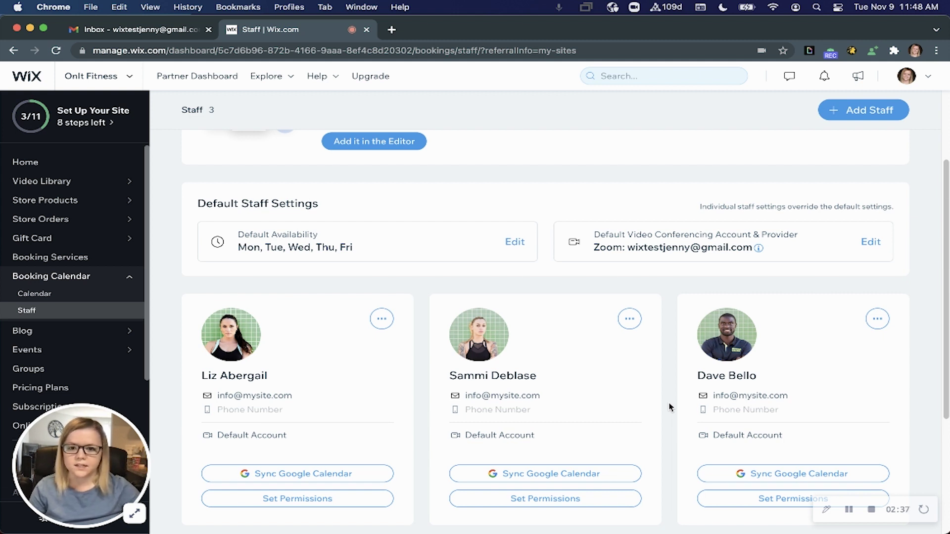
mouse_move(304, 386)
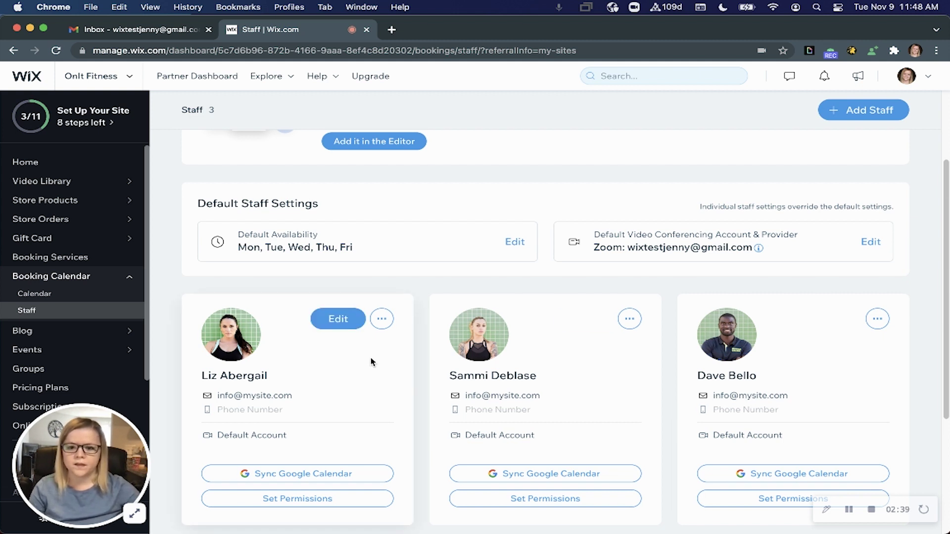
click(382, 322)
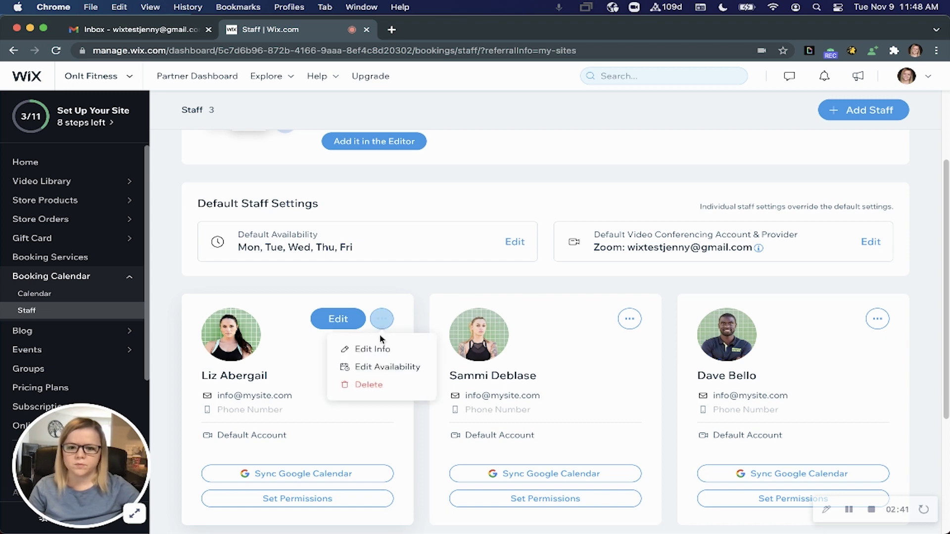
Step: Choose Edit Info for the first staff member, then switch to the Gmail inbox
click(381, 349)
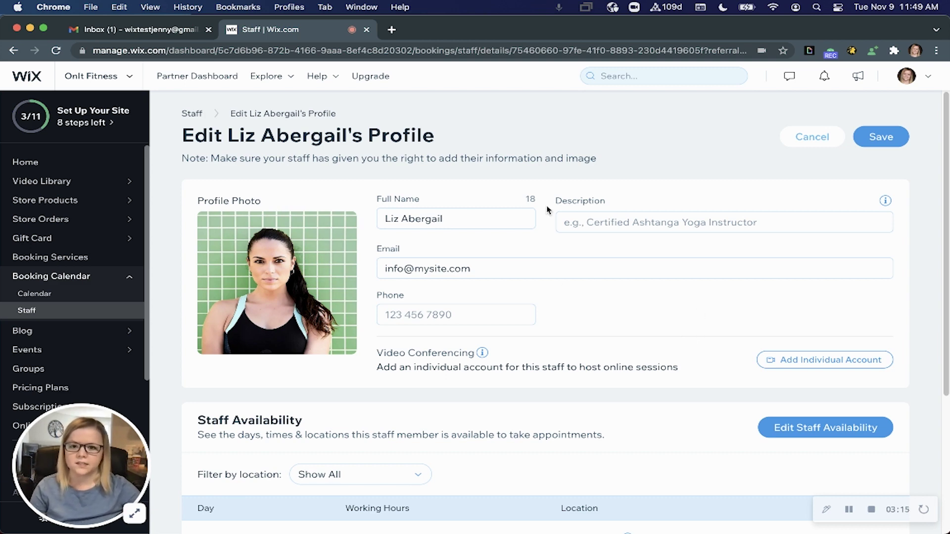
click(149, 29)
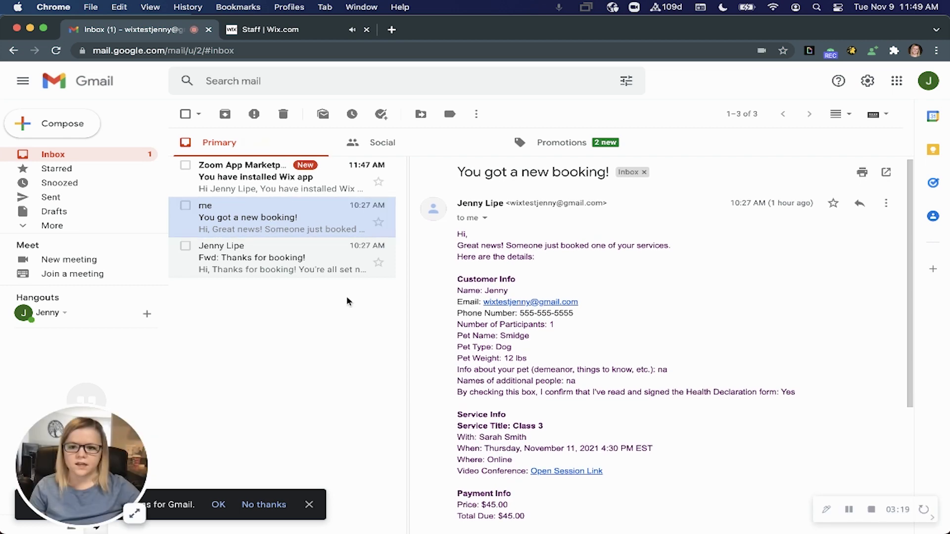
Step: Read the 'Fwd: Thanks for booking!' email with its meeting link
click(229, 265)
scroll(656, 324, down, 1)
scroll(657, 323, down, 1)
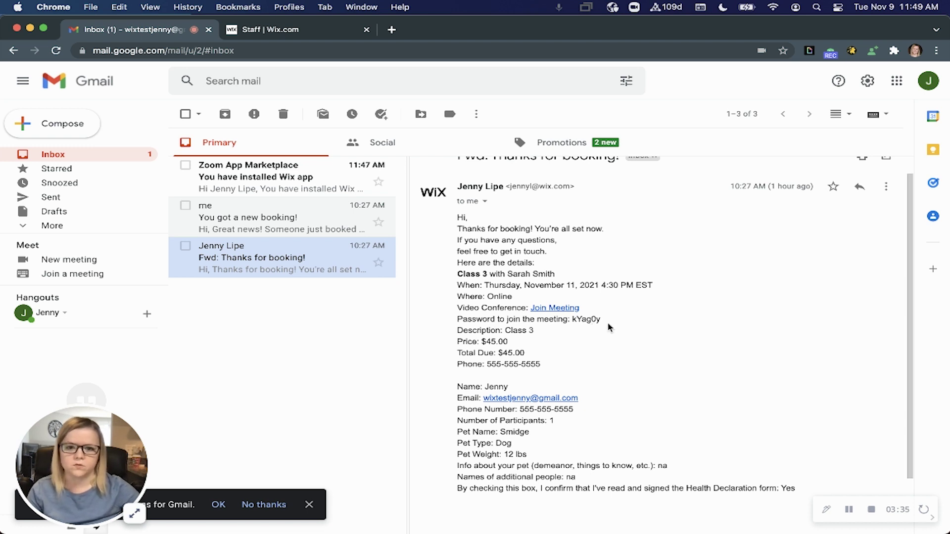
Step: Read the 'You got a new booking!' email, then return to the Wix staff profile
click(250, 231)
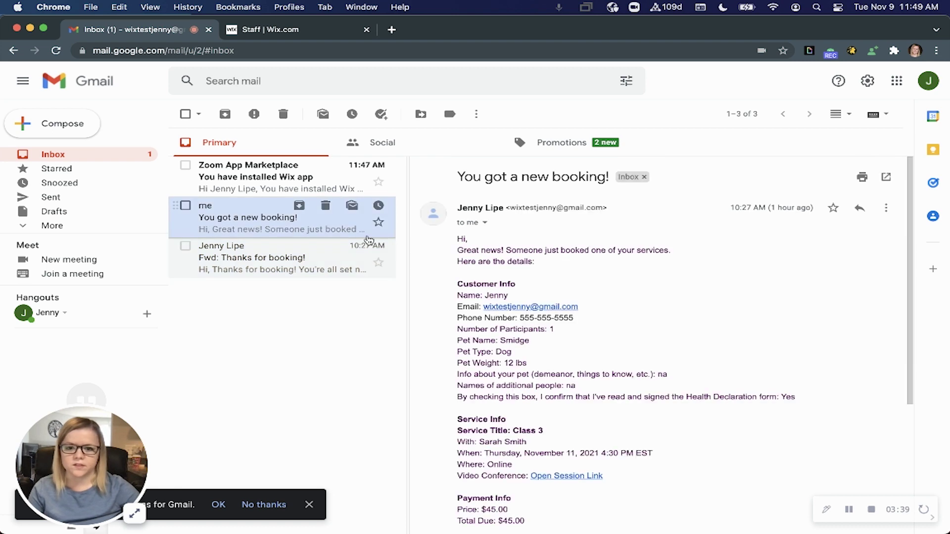
scroll(613, 353, down, 1)
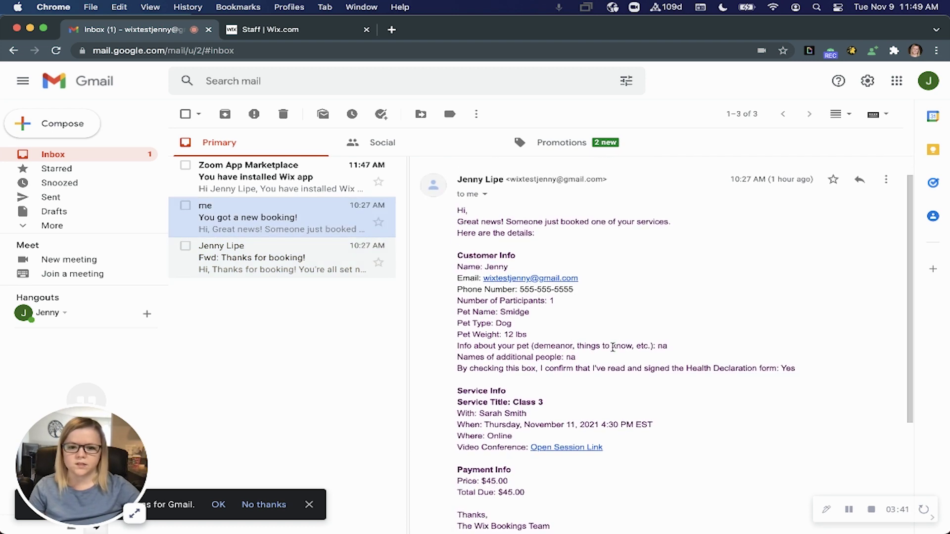
scroll(611, 347, down, 1)
scroll(592, 327, down, 4)
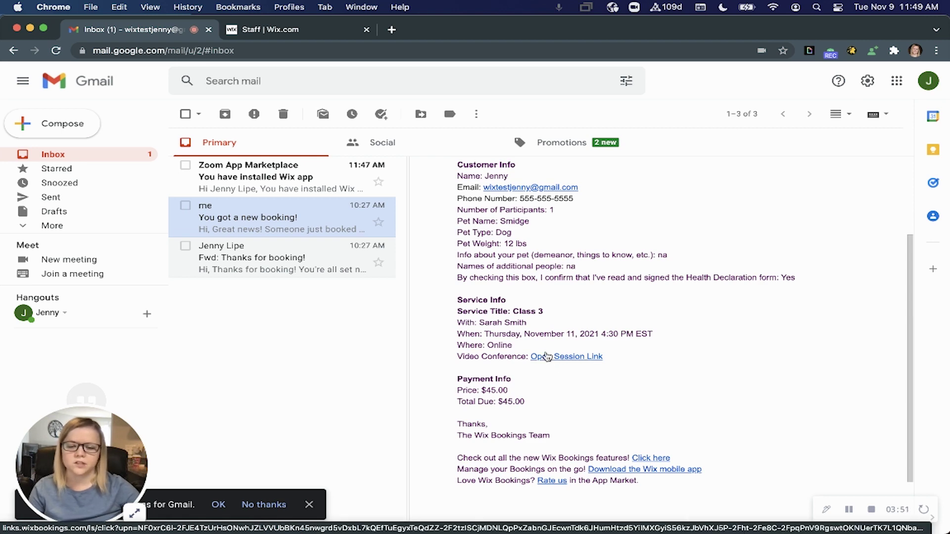
click(312, 34)
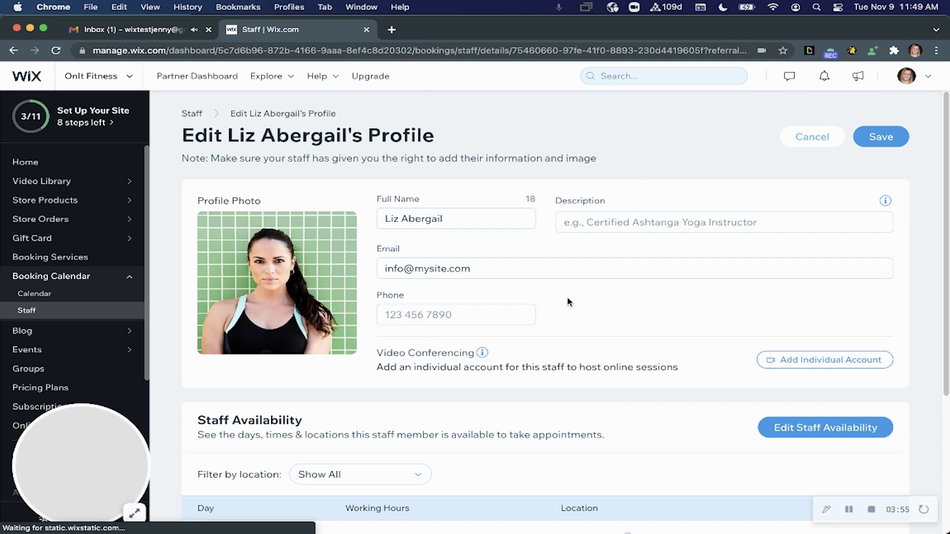